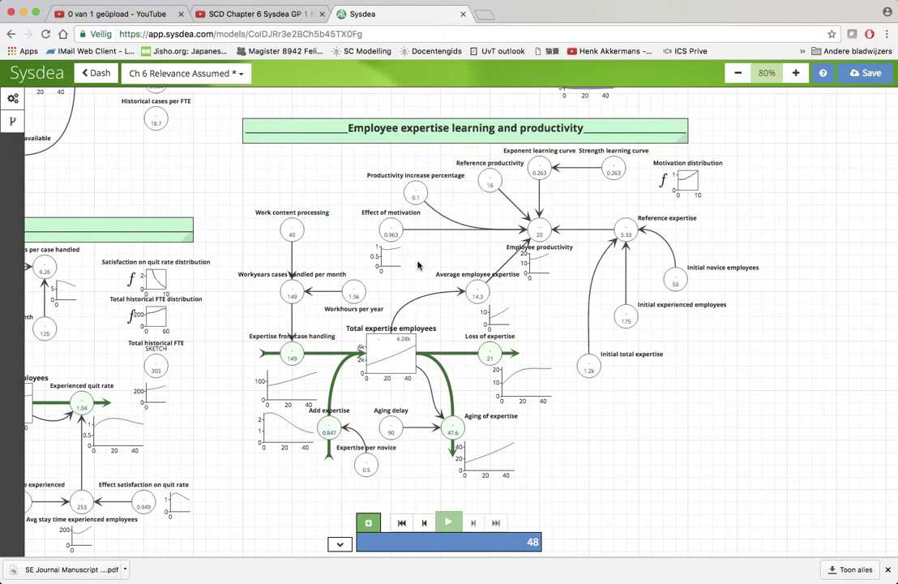
Step: Inspect the definitions of SW intake, Total effective FTE and FTE for intake in the Flow of employees sector
scroll(283, 156, "left", 10)
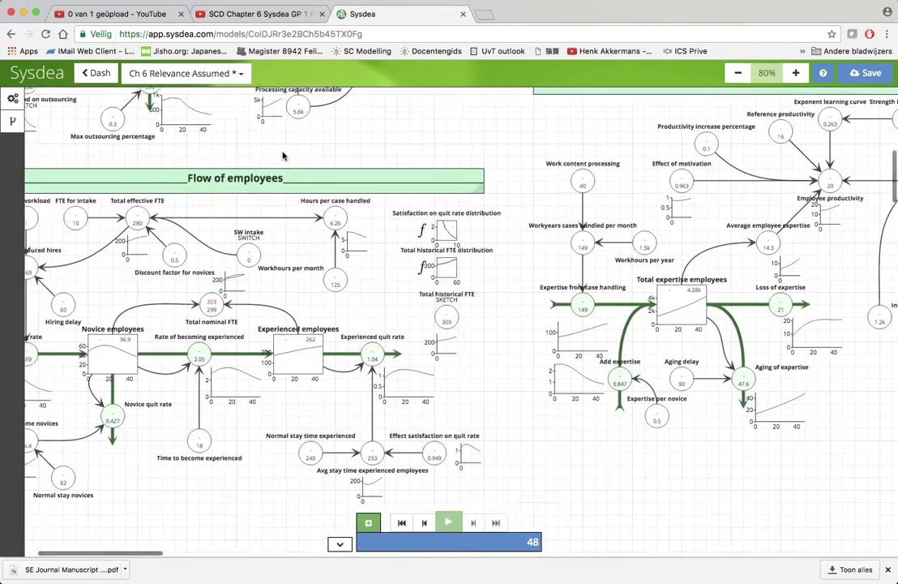
scroll(283, 156, "left", 3)
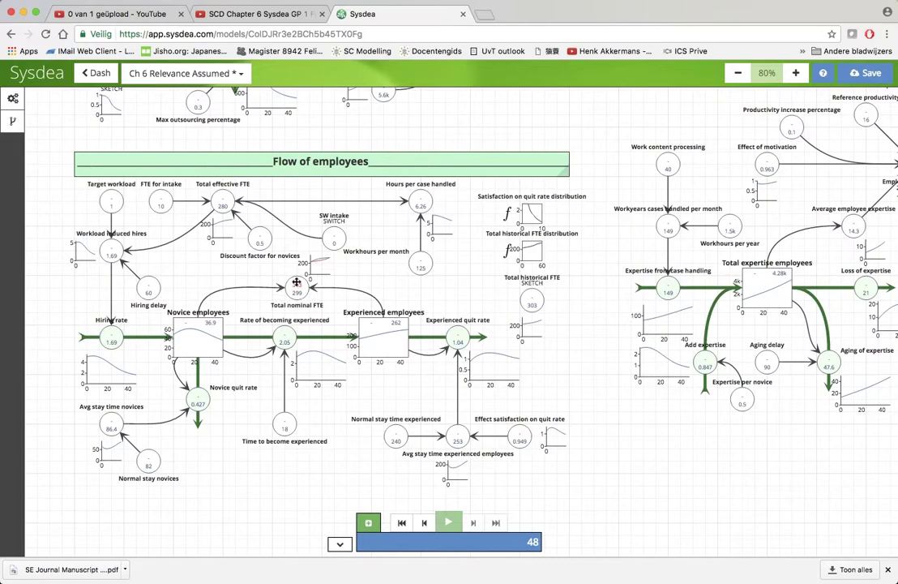
left_click(335, 234)
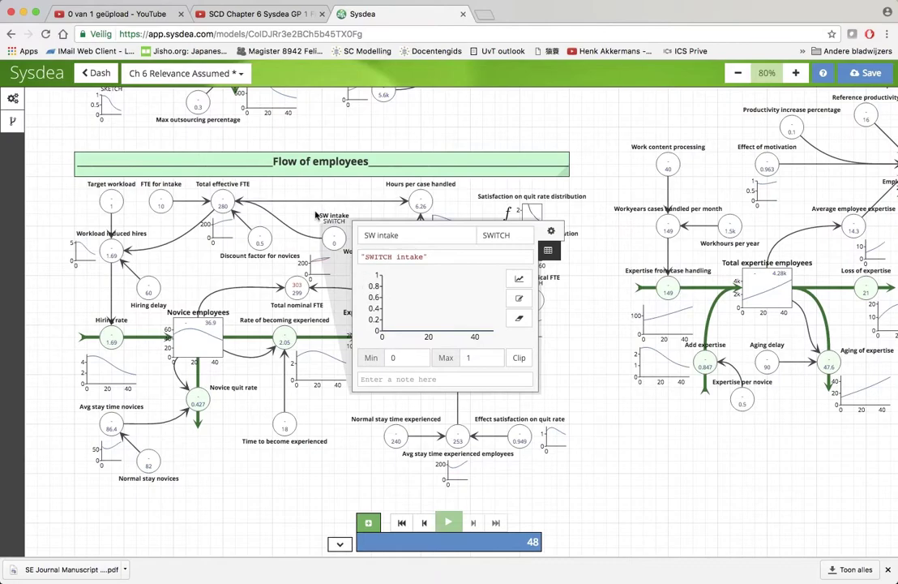
left_click(272, 185)
left_click(226, 202)
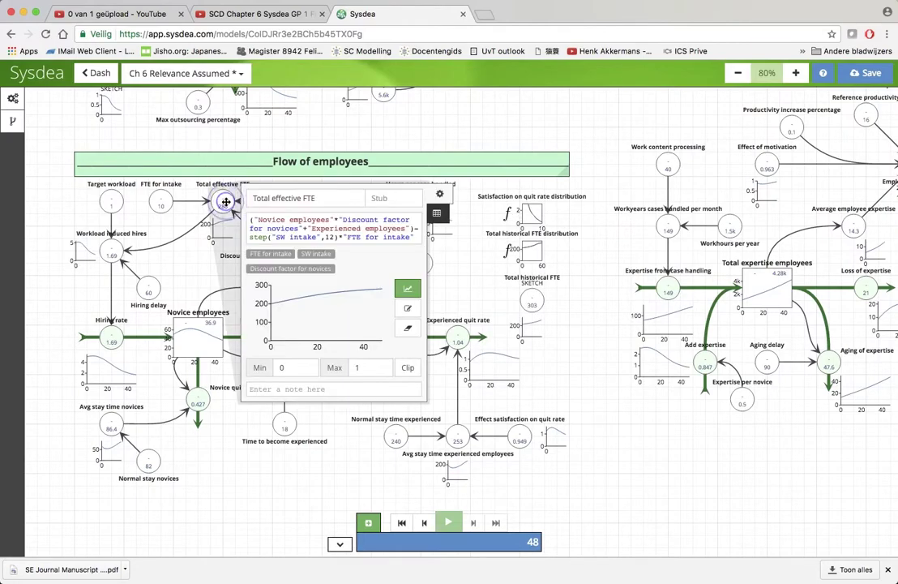
left_click(192, 269)
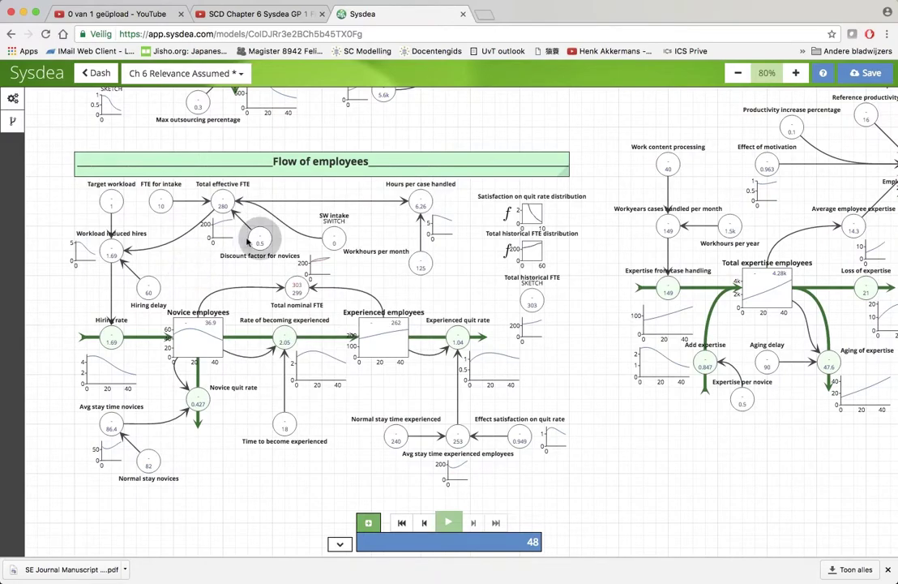
left_click(171, 201)
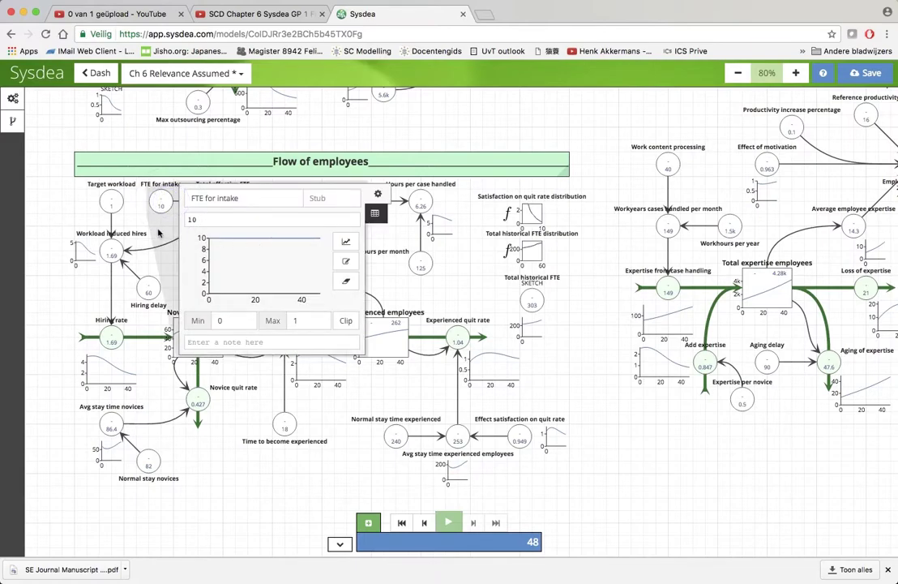
left_click(154, 231)
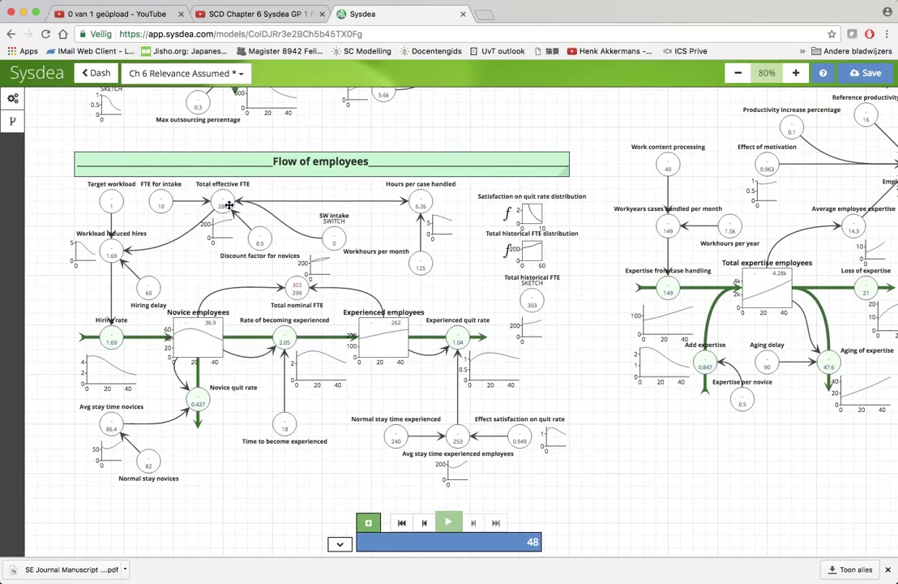
Step: Inspect the formulas of Employee productivity and Productivity increase percentage in the Employee expertise learning and productivity sector
scroll(597, 278, "right", 3)
scroll(598, 278, "up", 1)
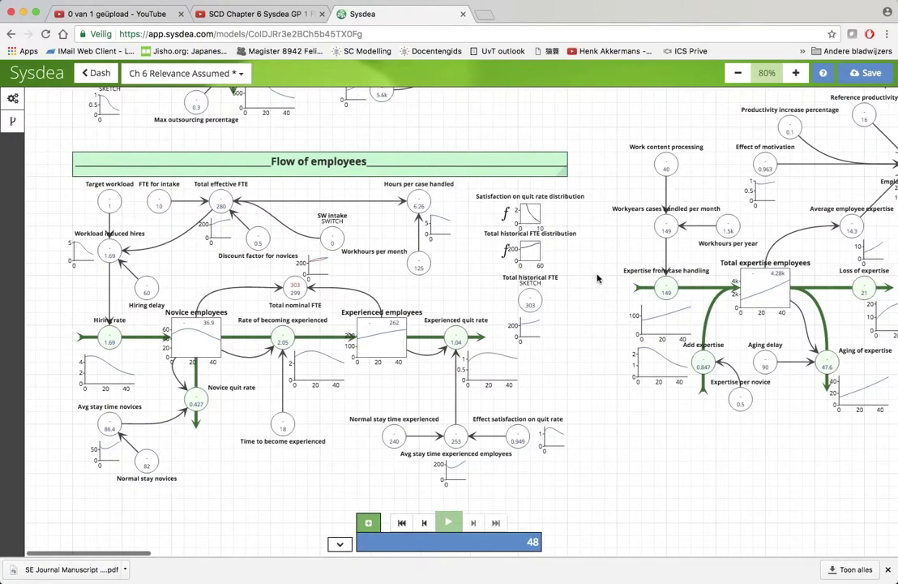
scroll(598, 278, "right", 10)
scroll(597, 278, "up", 2)
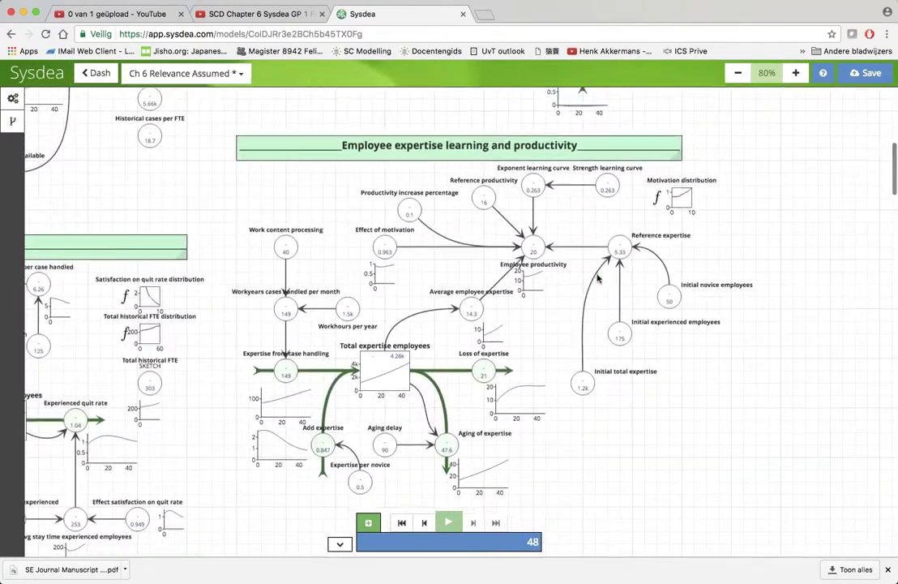
scroll(597, 278, "right", 1)
scroll(597, 278, "down", 1)
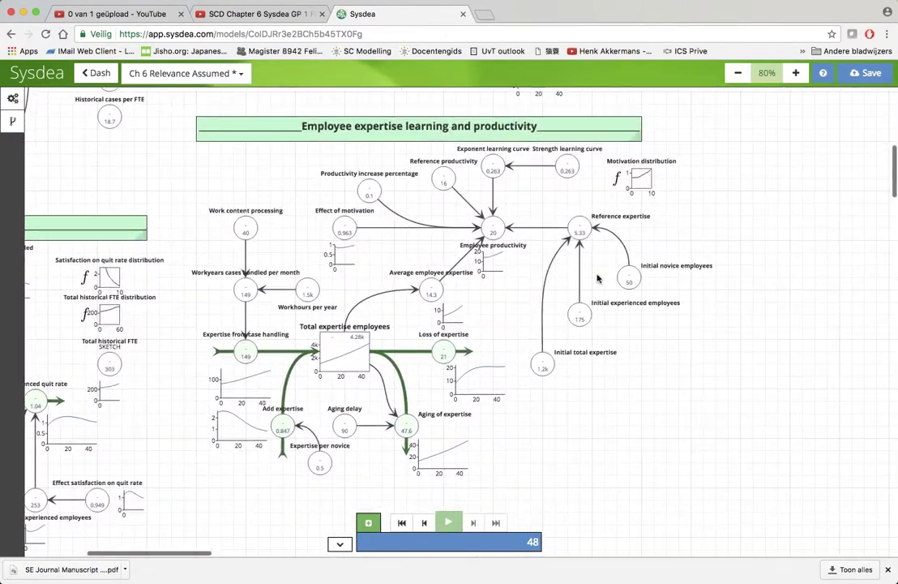
left_click(493, 219)
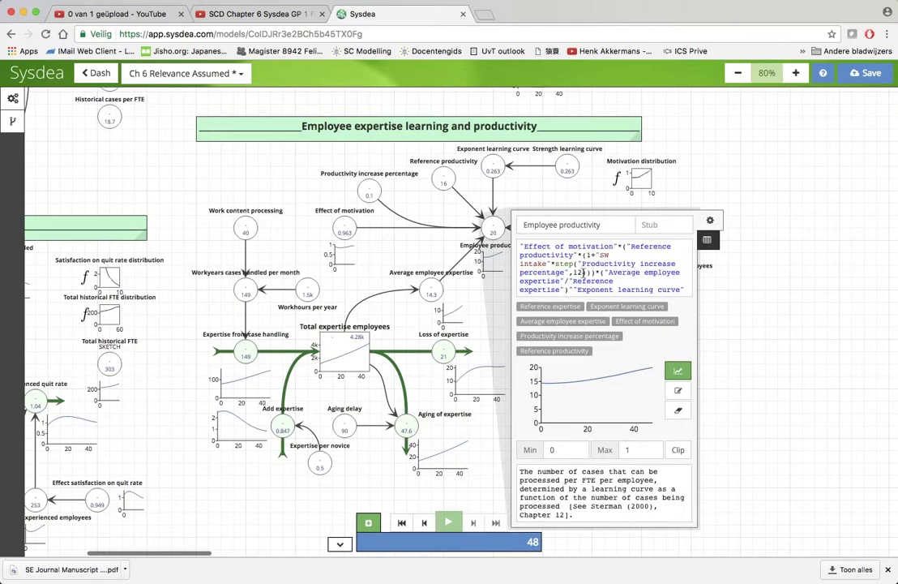
left_click(420, 252)
left_click(324, 169)
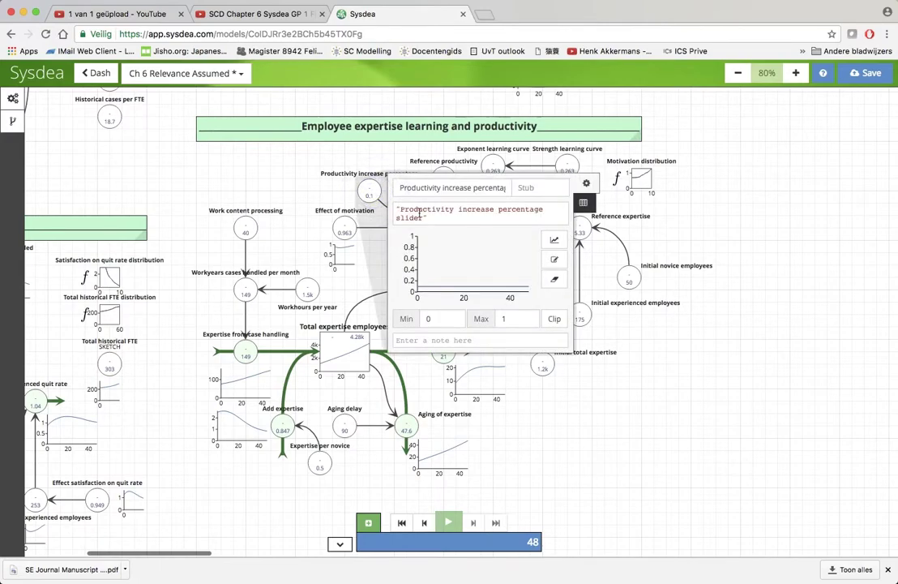
left_click(366, 256)
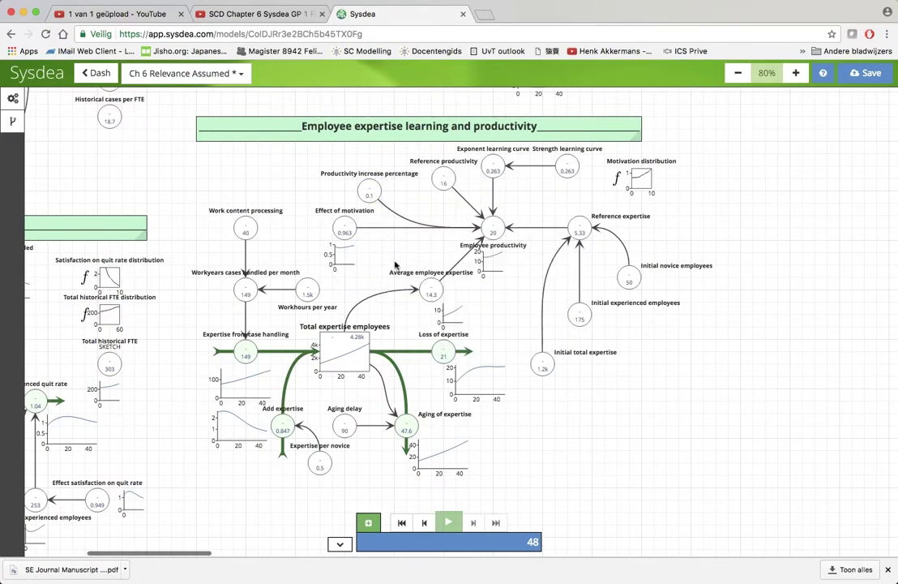
Step: Add a comparison run with SWITCH intake set to 1 and simulate it
scroll(381, 276, "left", 5)
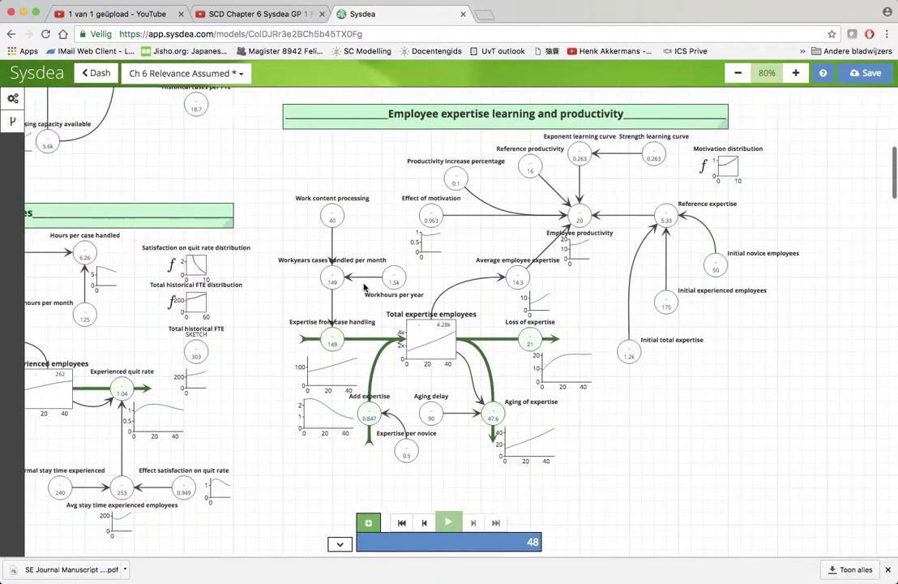
scroll(364, 287, "left", 8)
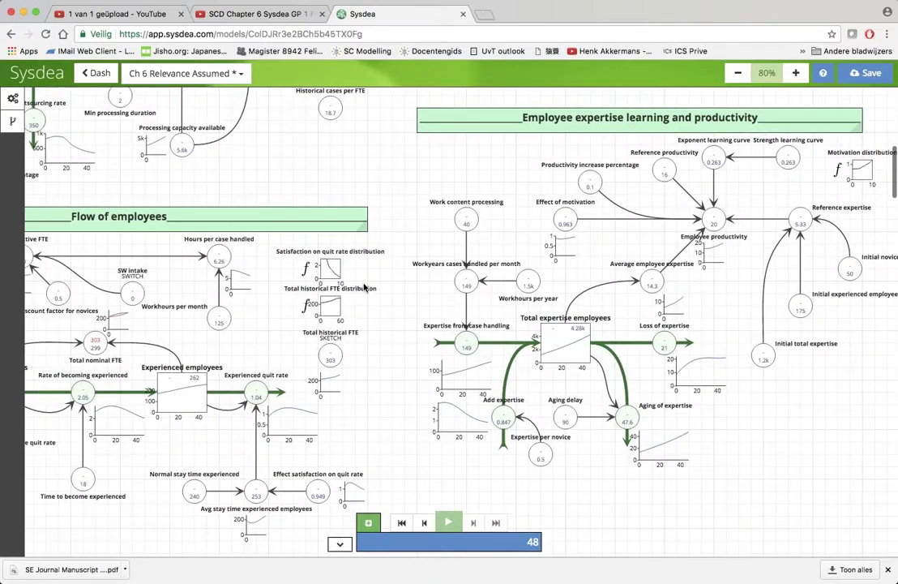
scroll(364, 286, "left", 3)
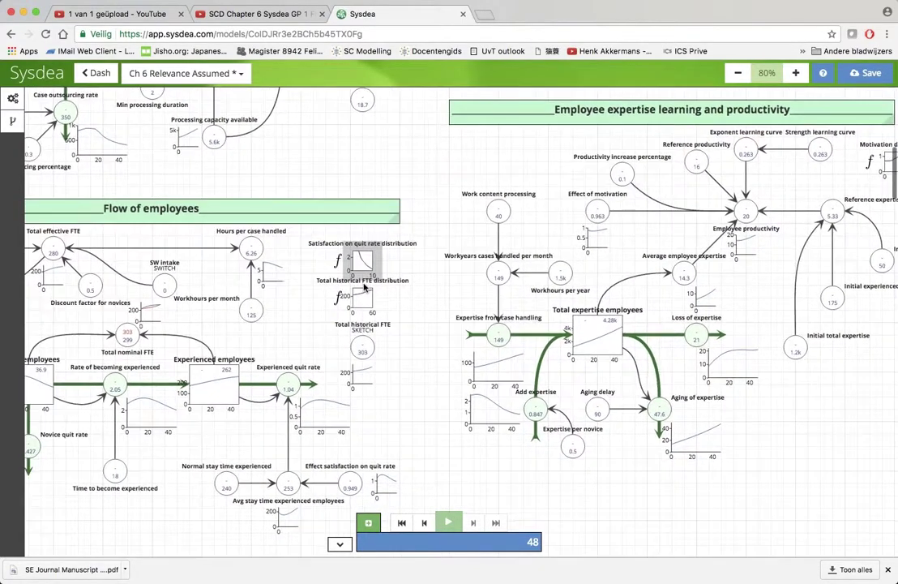
scroll(364, 287, "down", 2)
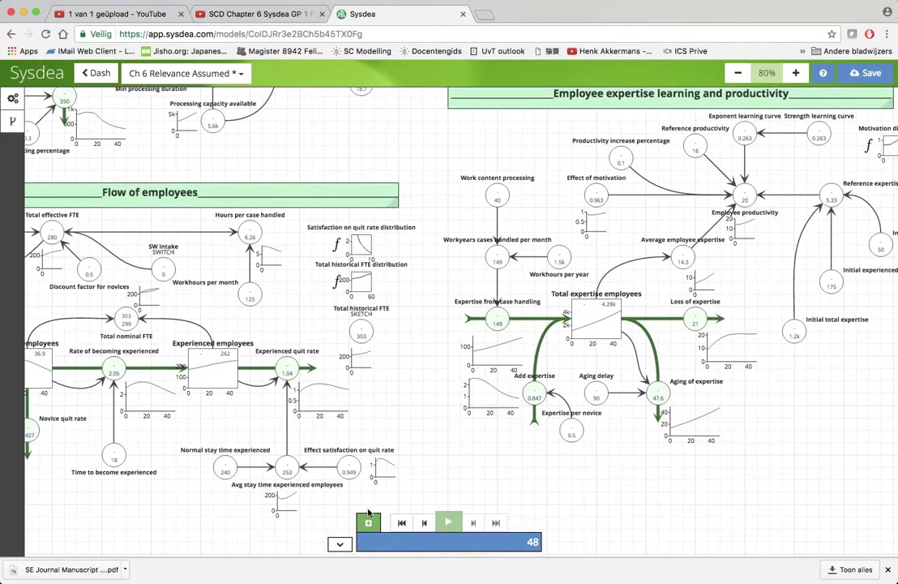
left_click(368, 522)
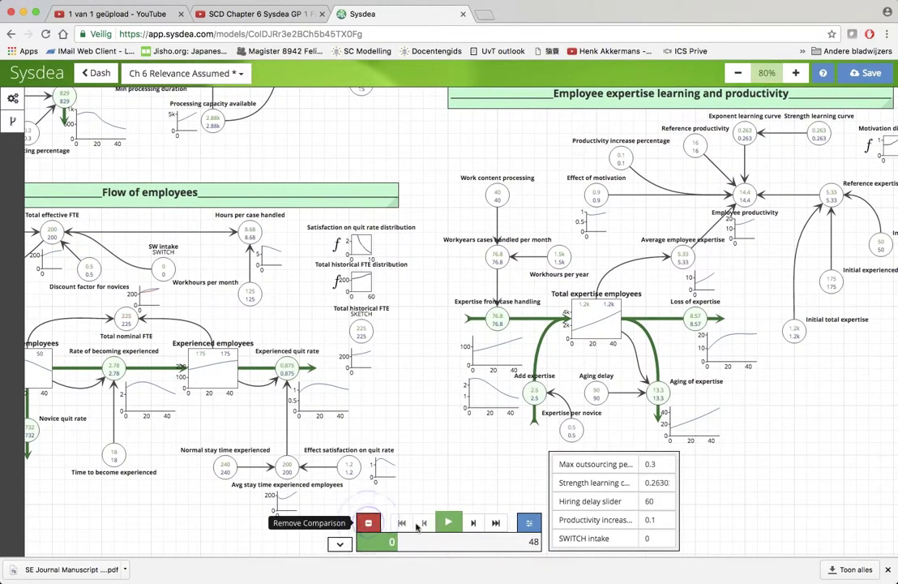
left_click(654, 538)
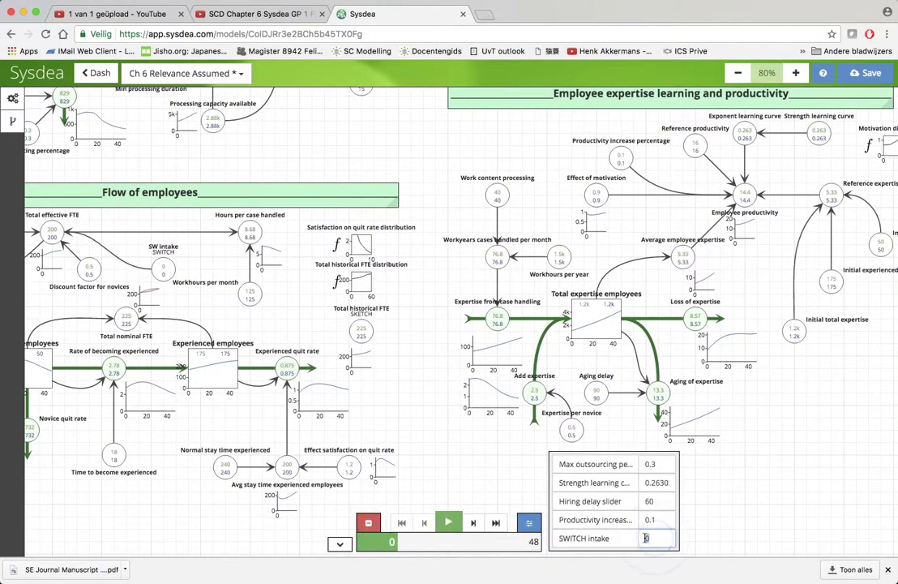
type("1")
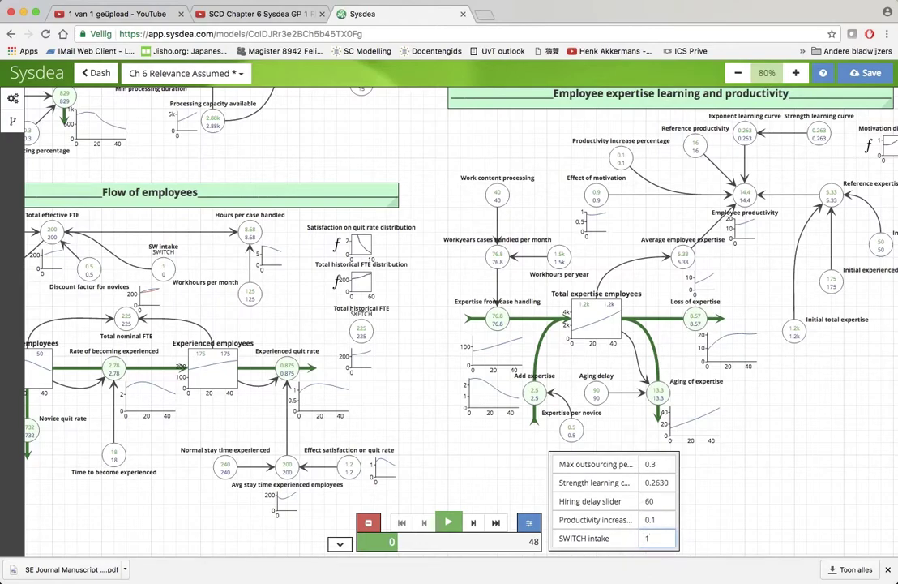
left_click(448, 522)
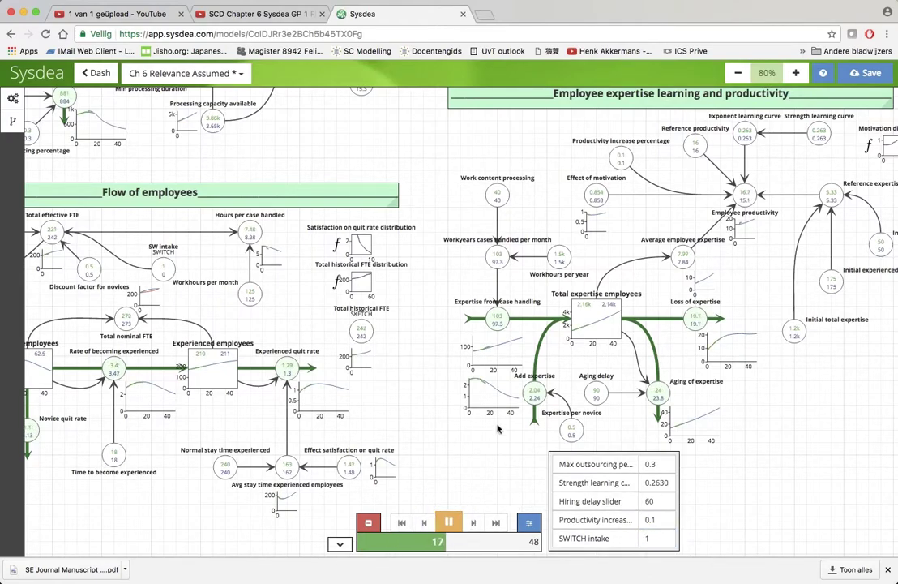
Step: Examine the comparison graph of Case handling rate in the case handling part of the model
scroll(424, 157, "up", 5)
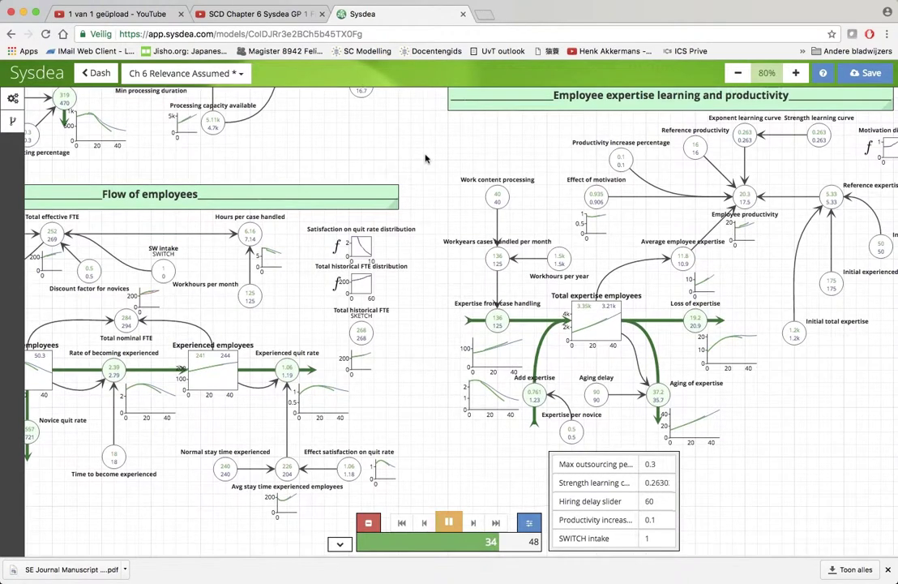
scroll(425, 157, "left", 5)
scroll(425, 157, "up", 1)
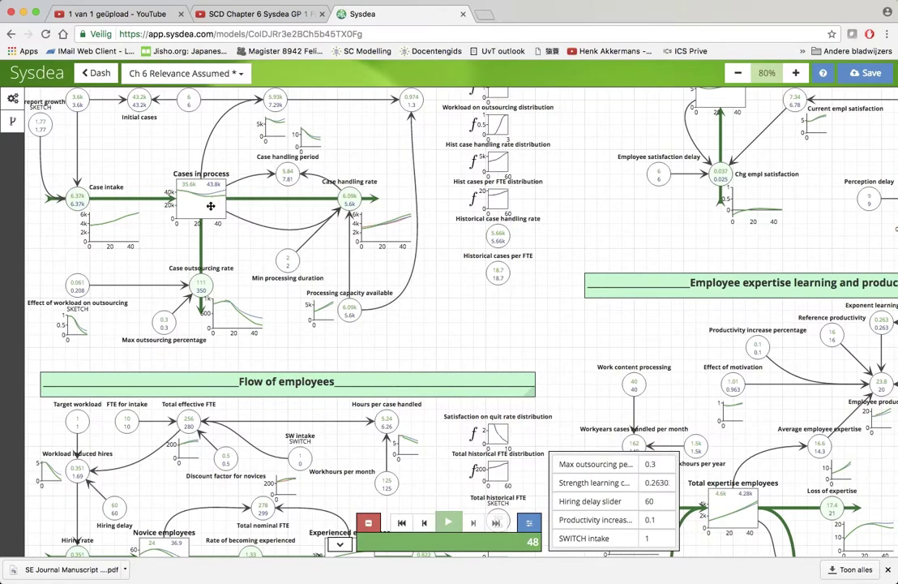
left_click(342, 200)
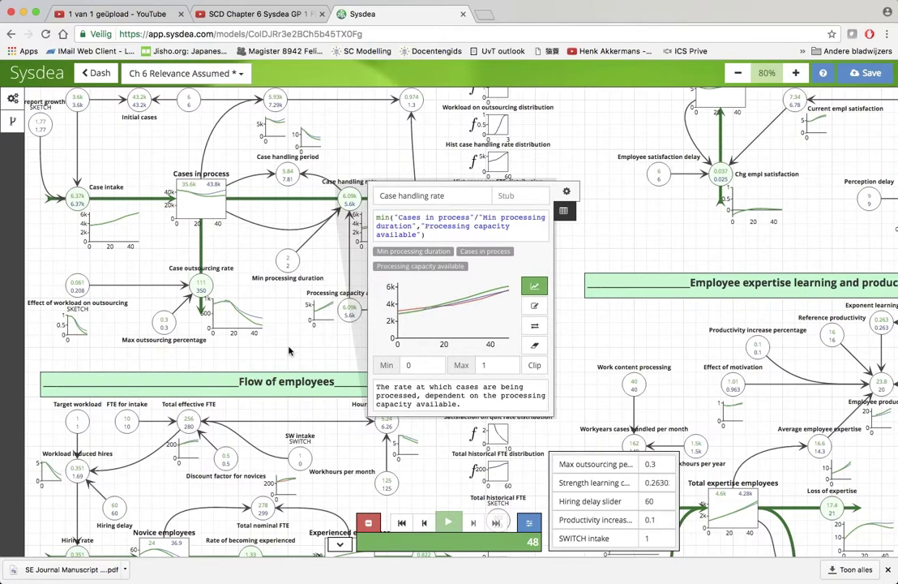
left_click(249, 300)
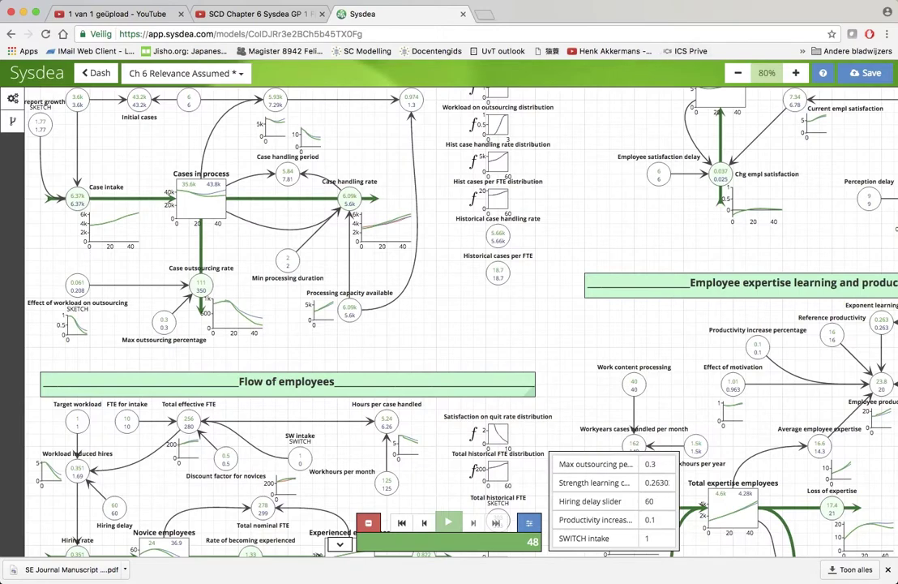
left_click(673, 0)
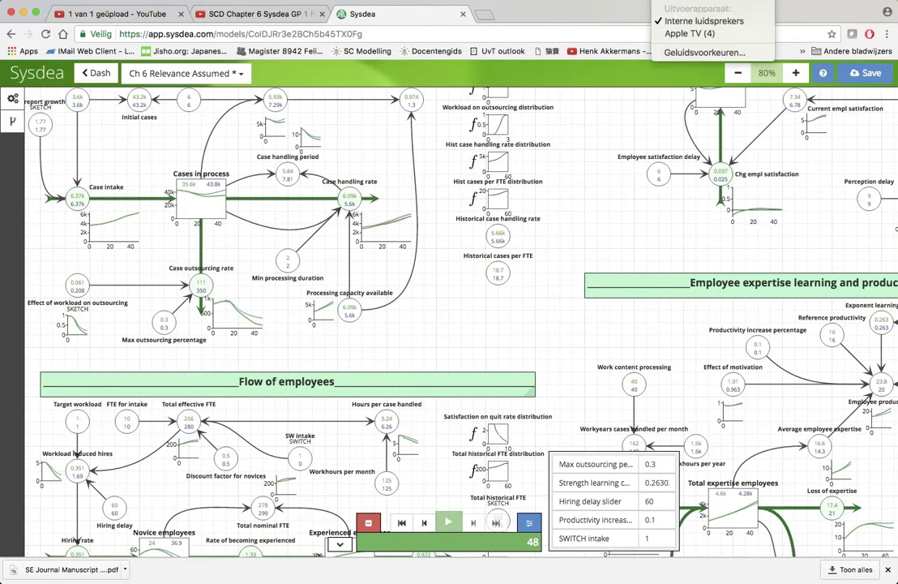
Step: Review the compared run results in the Employee expertise learning and productivity sector
scroll(545, 196, "right", 10)
scroll(545, 196, "down", 1)
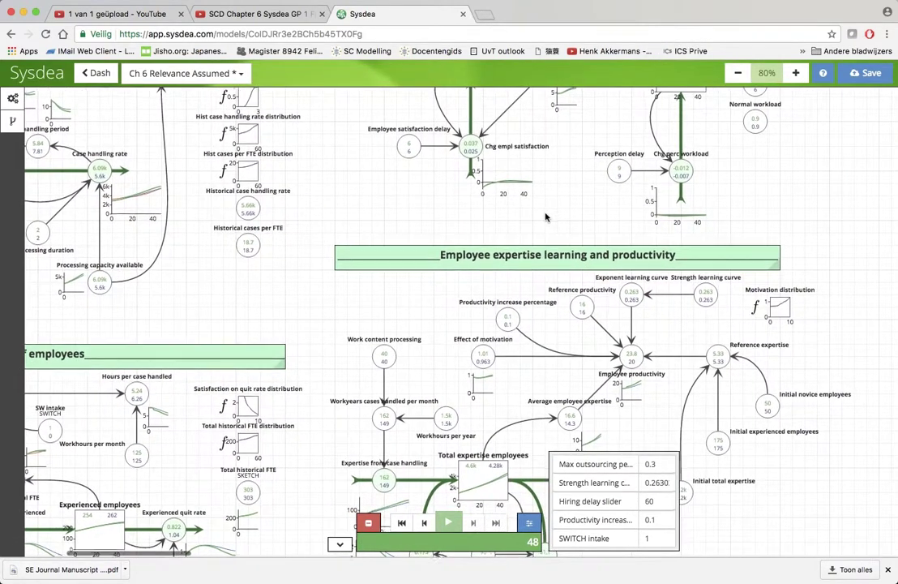
scroll(559, 227, "left", 2)
left_click(650, 352)
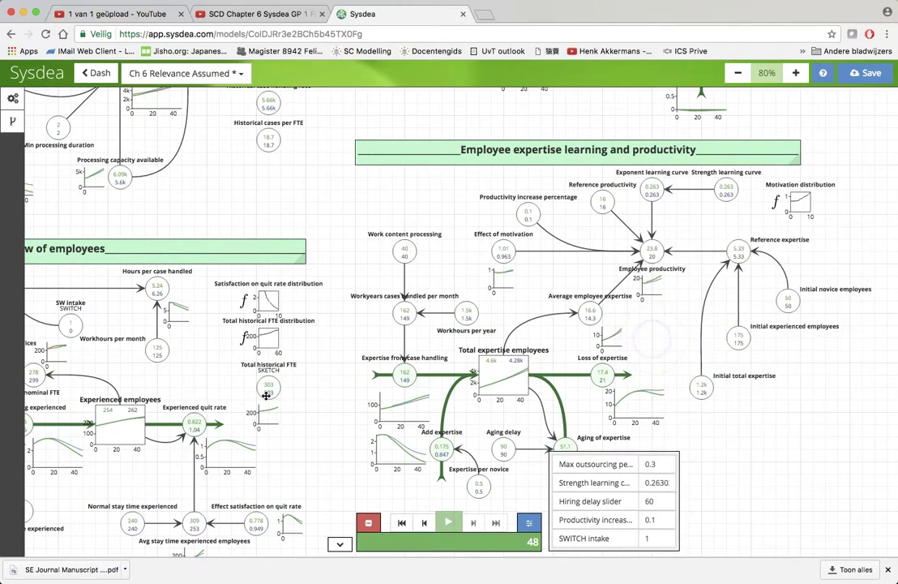
Step: Examine the comparison graphs of Total nominal FTE, Total effective FTE and Experienced quit rate in the Flow of employees sector
scroll(146, 408, "left", 3)
scroll(146, 407, "left", 3)
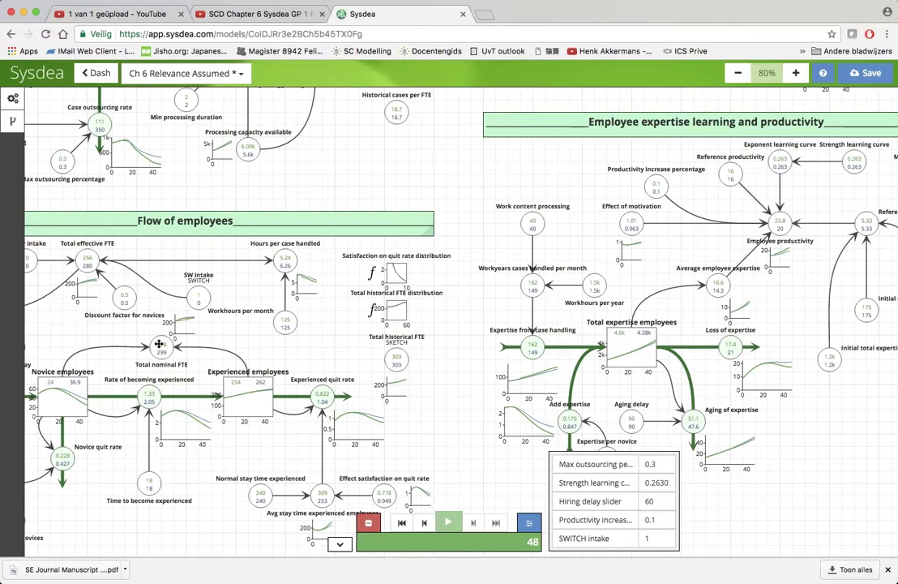
left_click(159, 343)
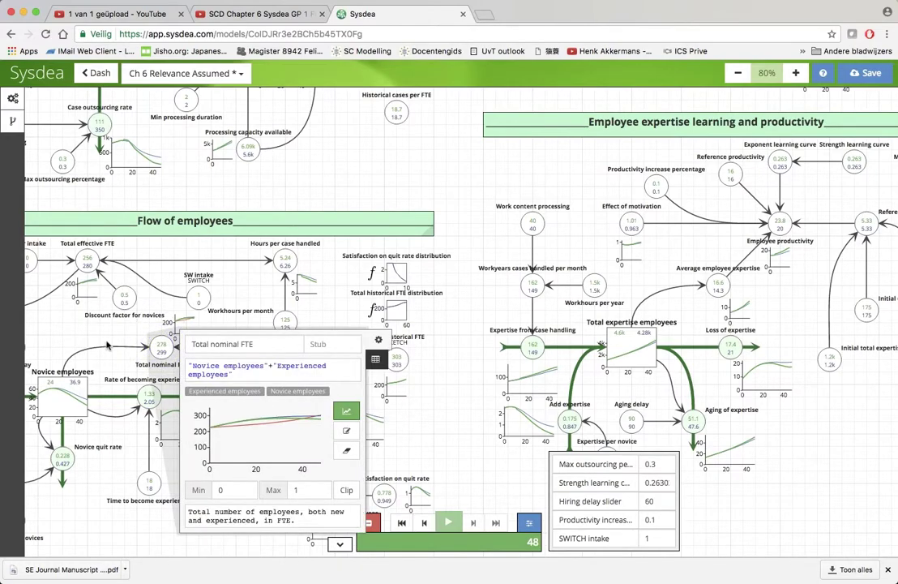
left_click(99, 304)
left_click(91, 261)
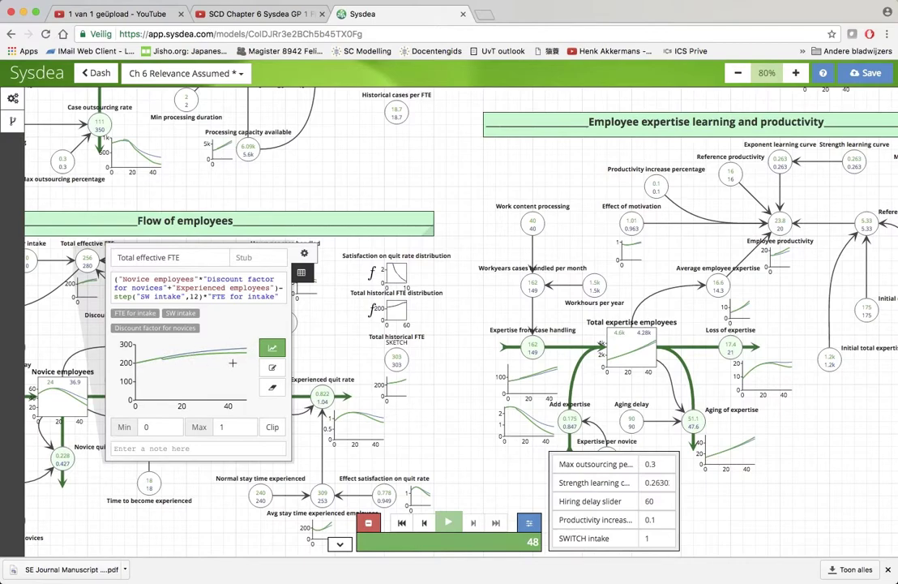
left_click(330, 332)
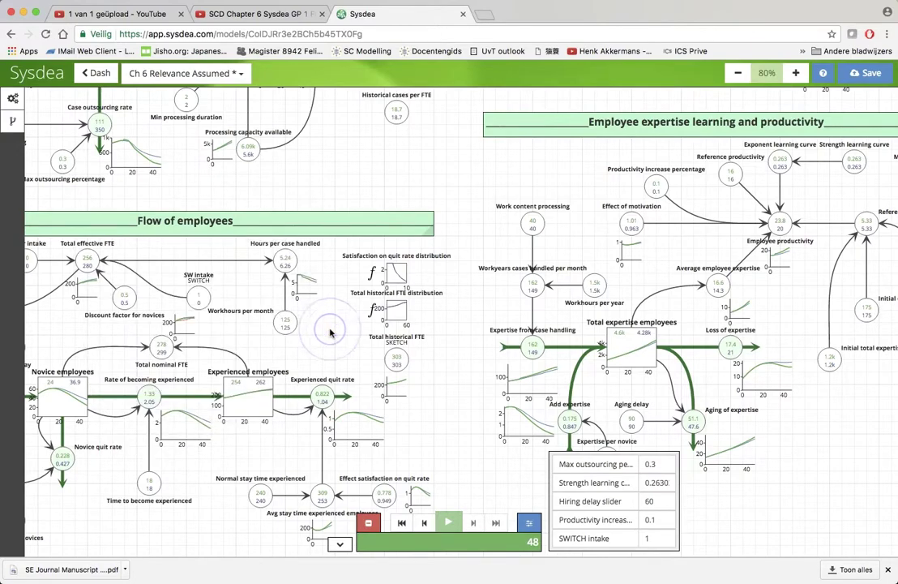
left_click(321, 393)
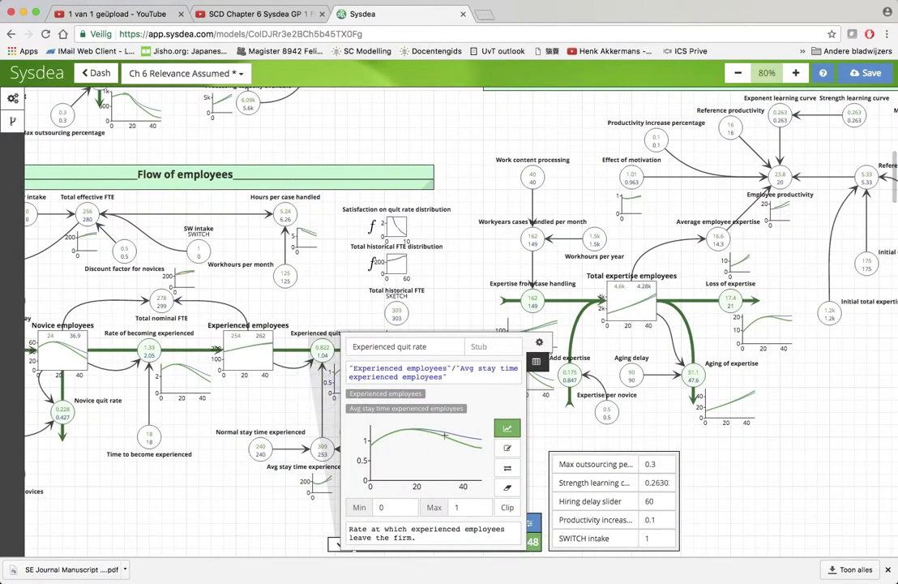
left_click(283, 407)
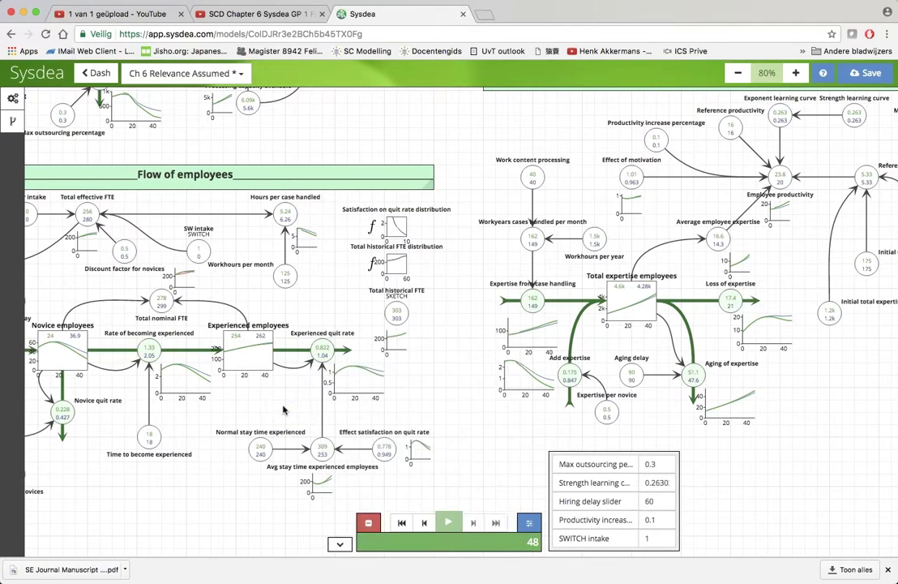